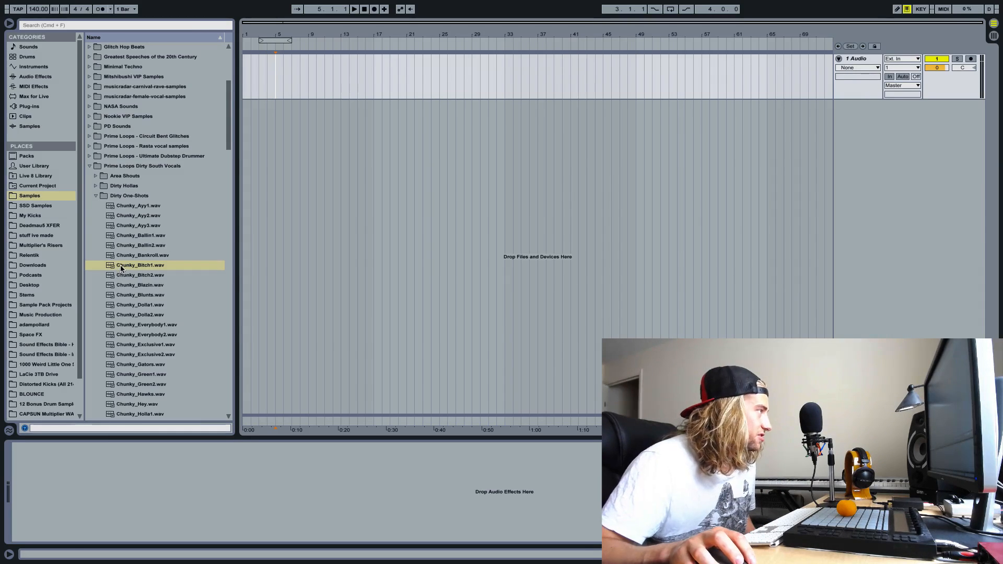
# Place Chunky_Bitch1.wav from the Dirty One-Shots folder at bar 9 of the audio track and play it
pyautogui.moveTo(122, 268); pyautogui.dragTo(310, 89)
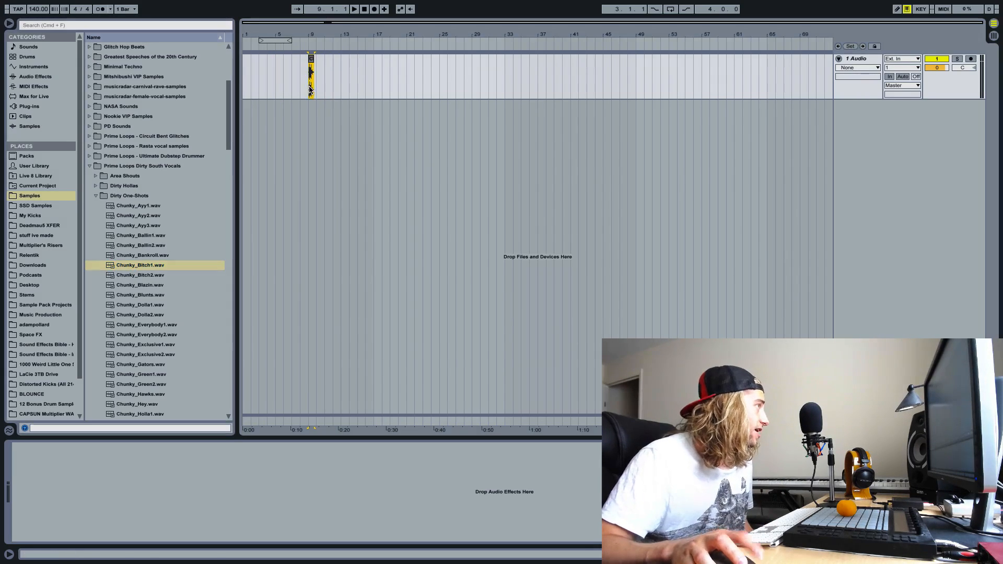
pyautogui.moveTo(310, 36); pyautogui.dragTo(318, 63)
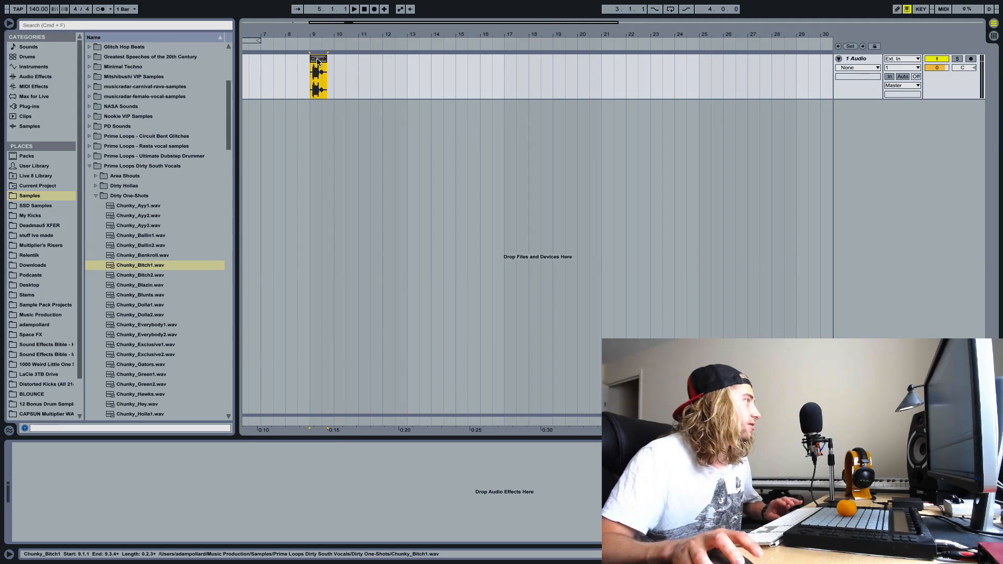
pyautogui.press('space')
pyautogui.press('space')
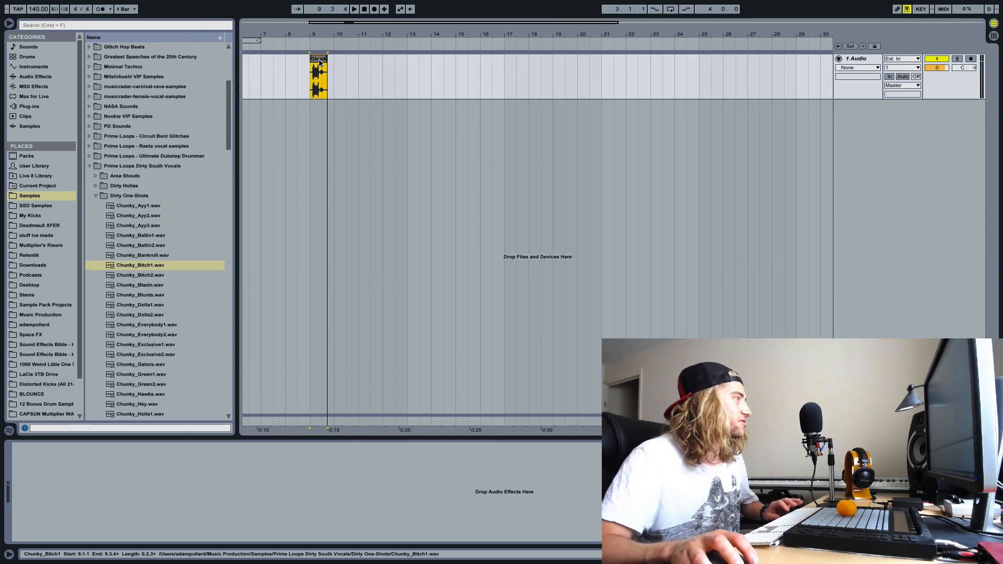
pyautogui.rightClick(320, 62)
pyautogui.press('Escape')
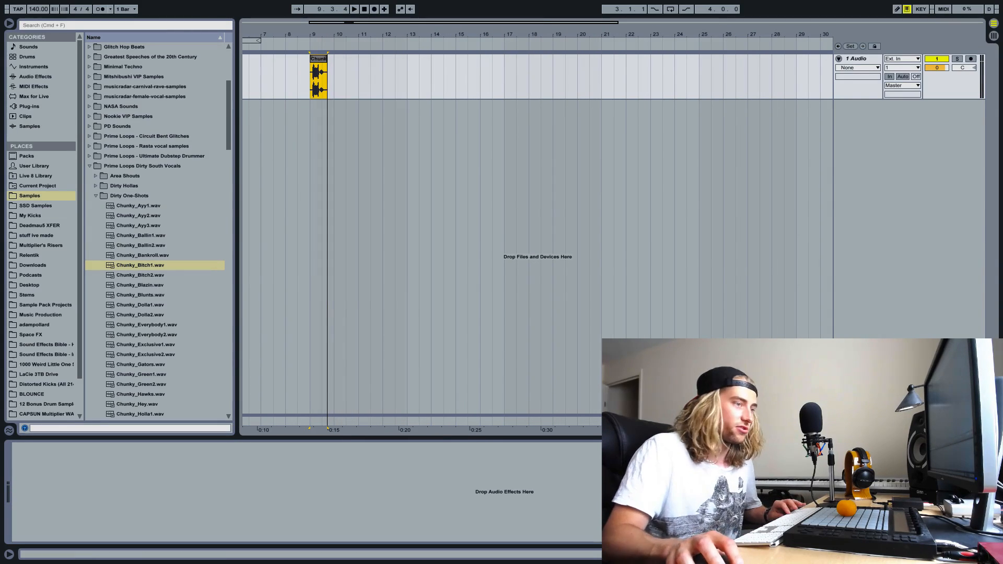
# Warp the vocal clip in Texture mode, raise its segment tempo to 560 BPM, and play the stretched result
pyautogui.doubleClick(320, 59)
pyautogui.click(119, 458)
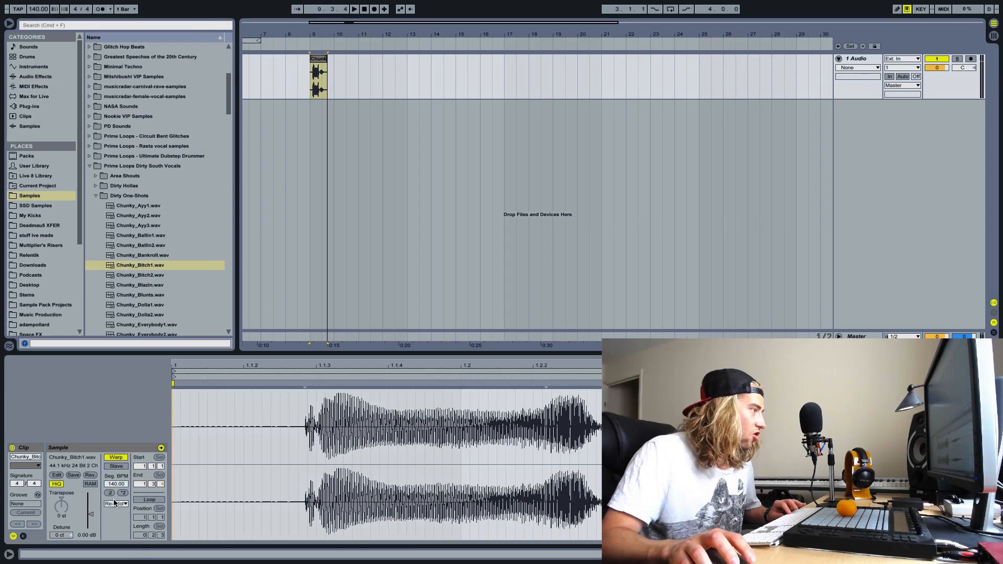
pyautogui.click(115, 504)
pyautogui.click(115, 528)
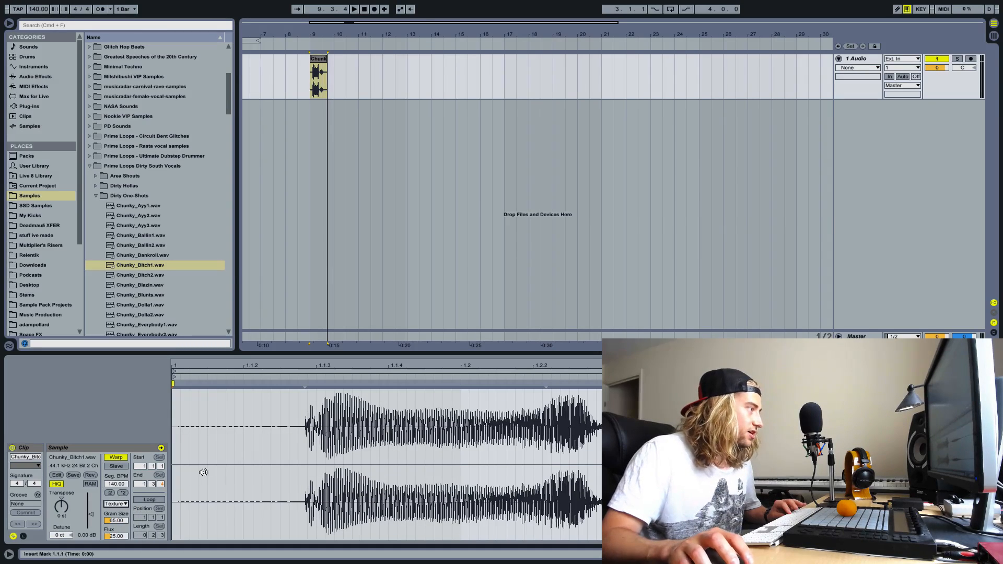
pyautogui.doubleClick(121, 493)
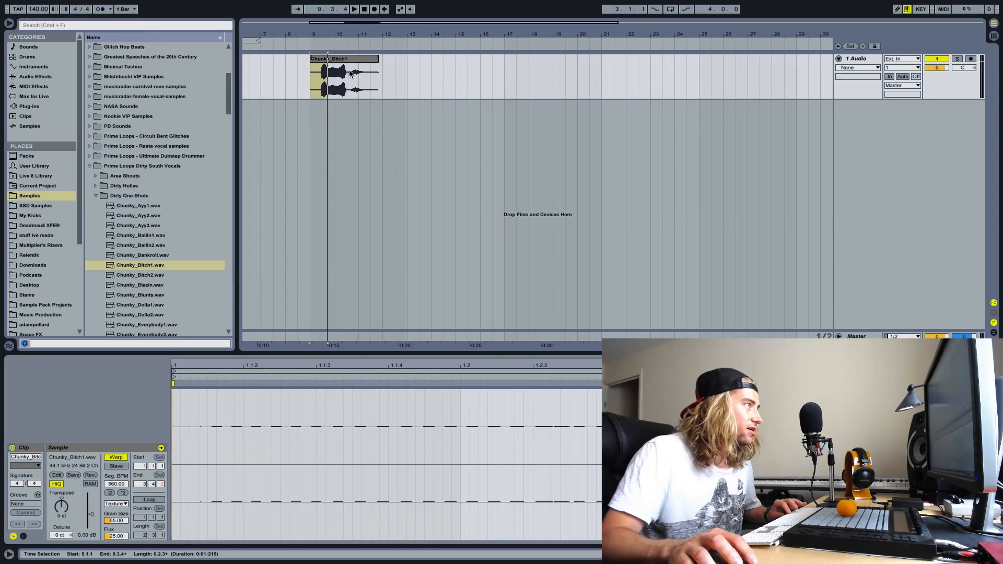
pyautogui.click(340, 60)
pyautogui.press('space')
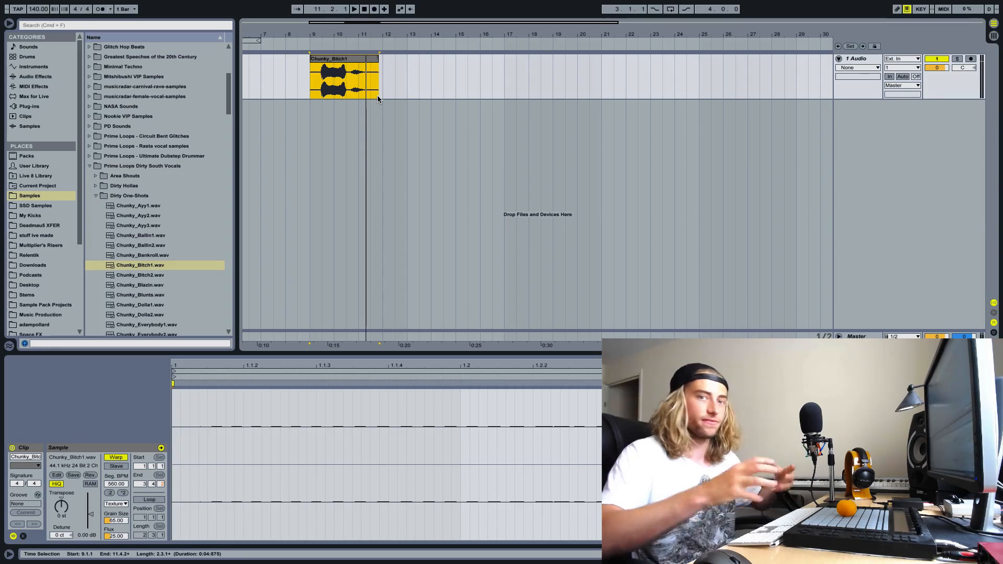
# Consolidate the stretched vocal clip, raise the new clip's segment tempo to 560 BPM, and play it from bar 10
pyautogui.rightClick(347, 62)
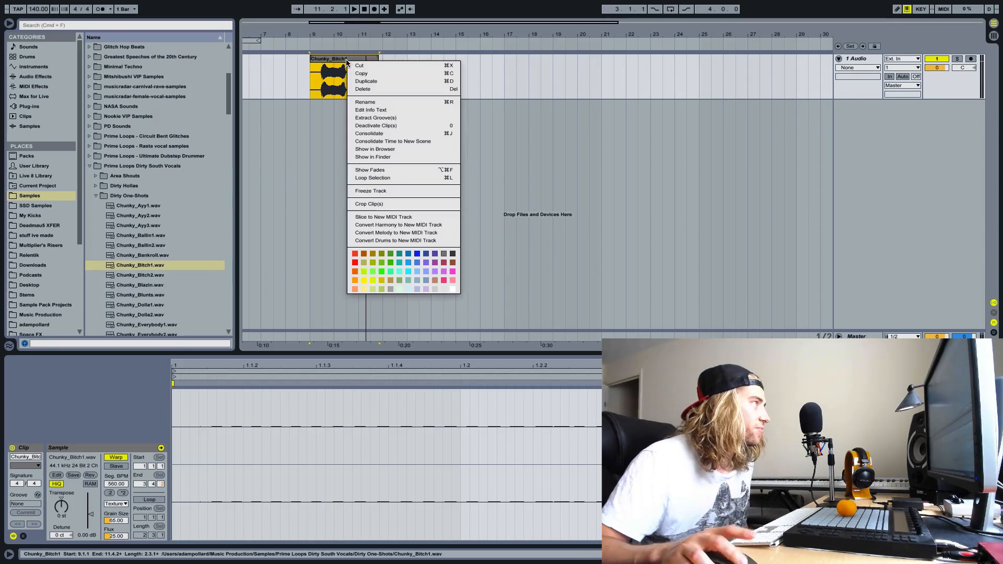
pyautogui.click(380, 134)
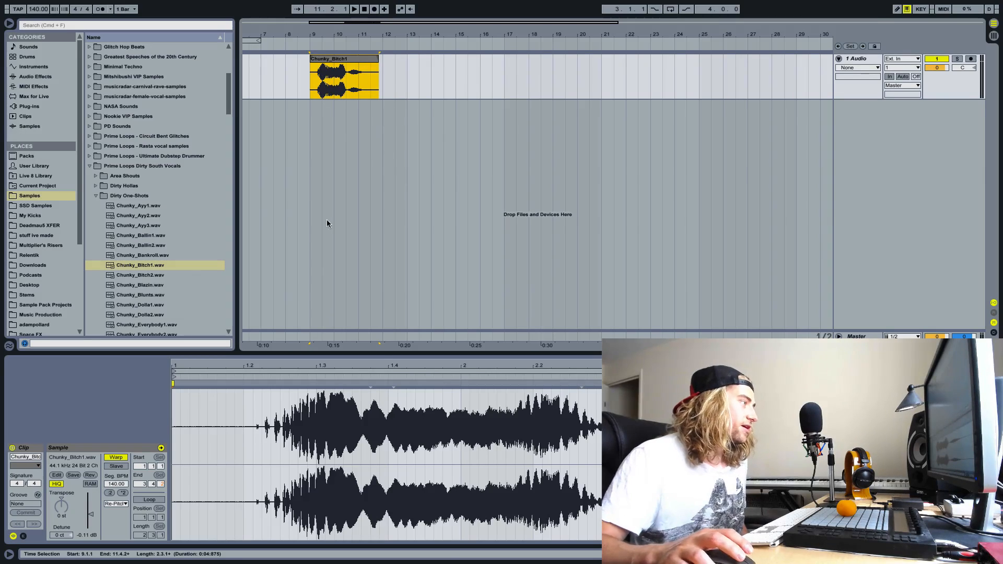
pyautogui.click(122, 493)
pyautogui.click(122, 493)
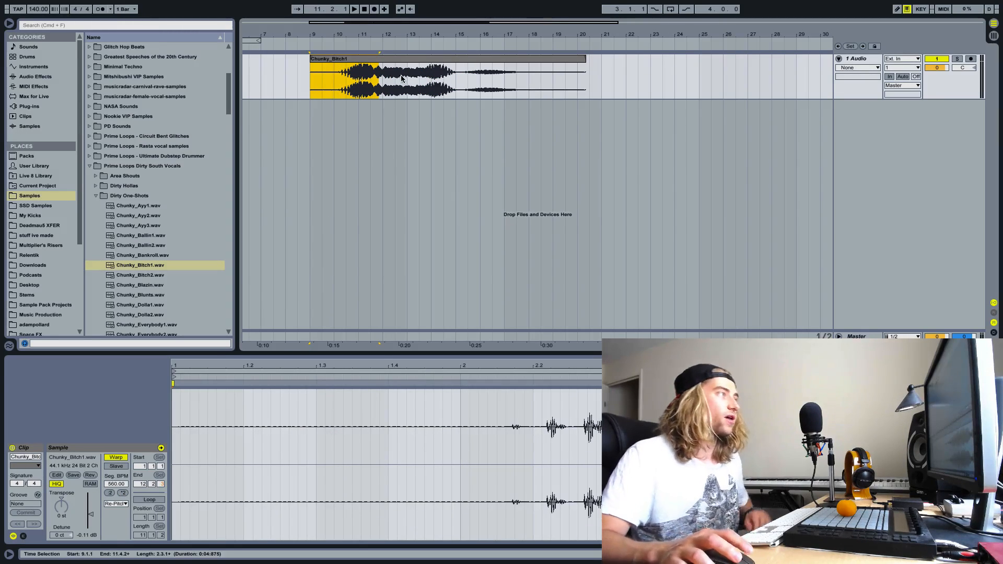
pyautogui.click(335, 89)
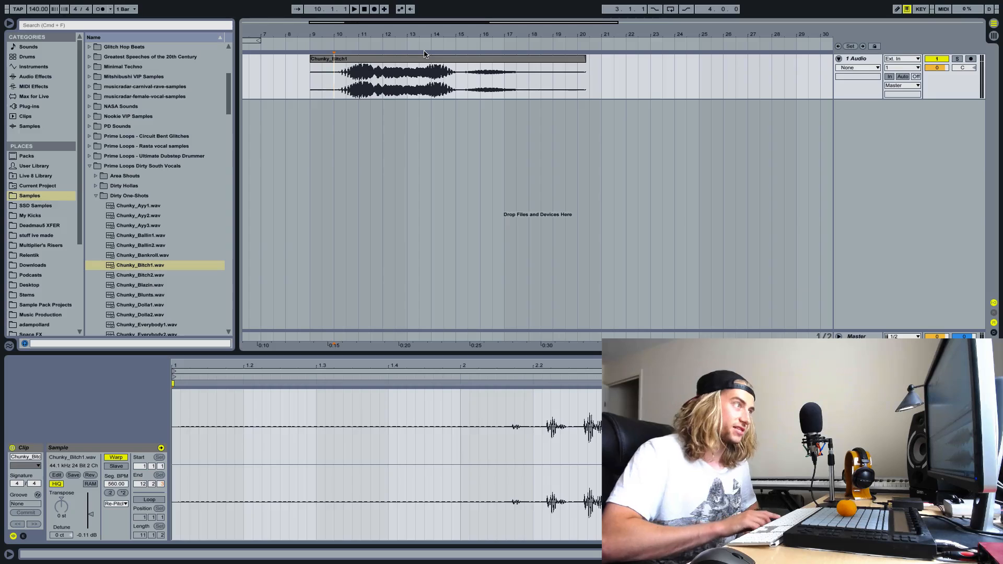
pyautogui.press('space')
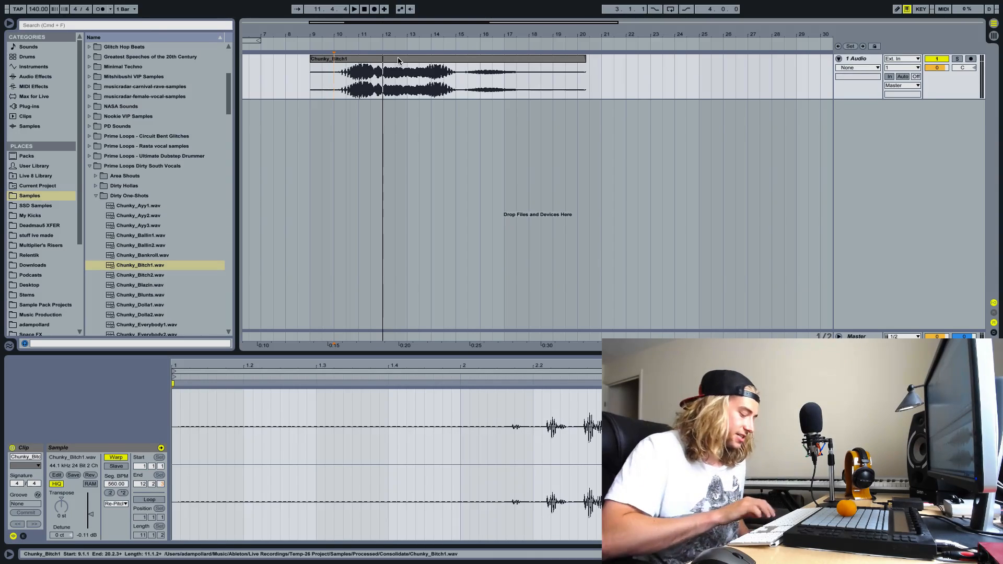
# Review the file type, bit depth and default warp mode in the Record, Warp and Launch preferences
pyautogui.press('super+comma')
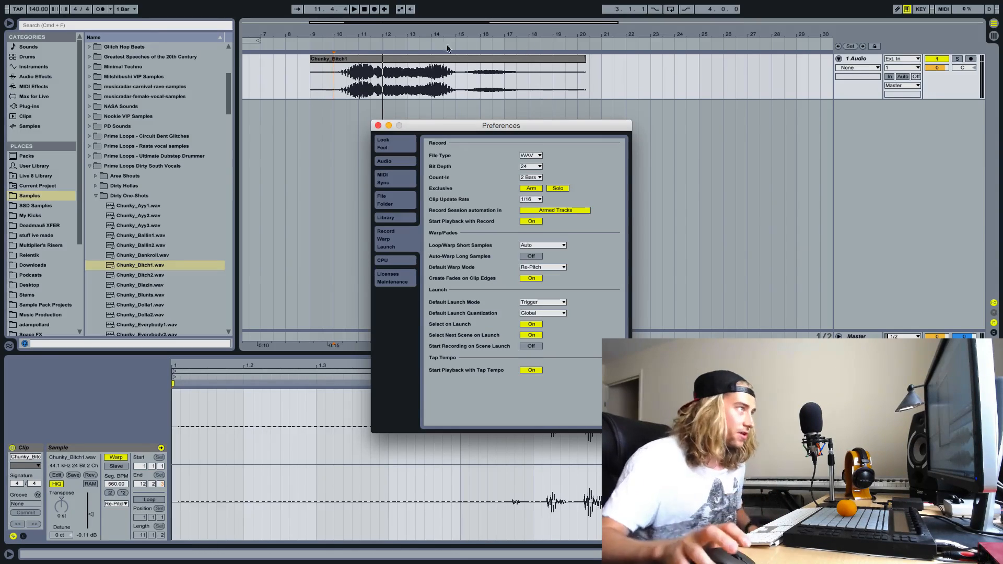
pyautogui.moveTo(418, 126); pyautogui.dragTo(123, 82)
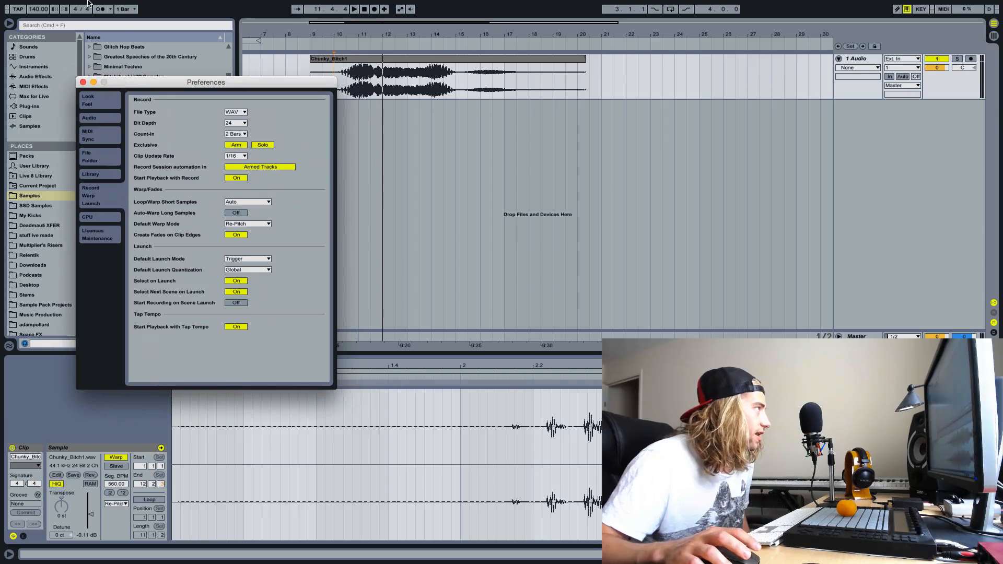
pyautogui.click(35, 5)
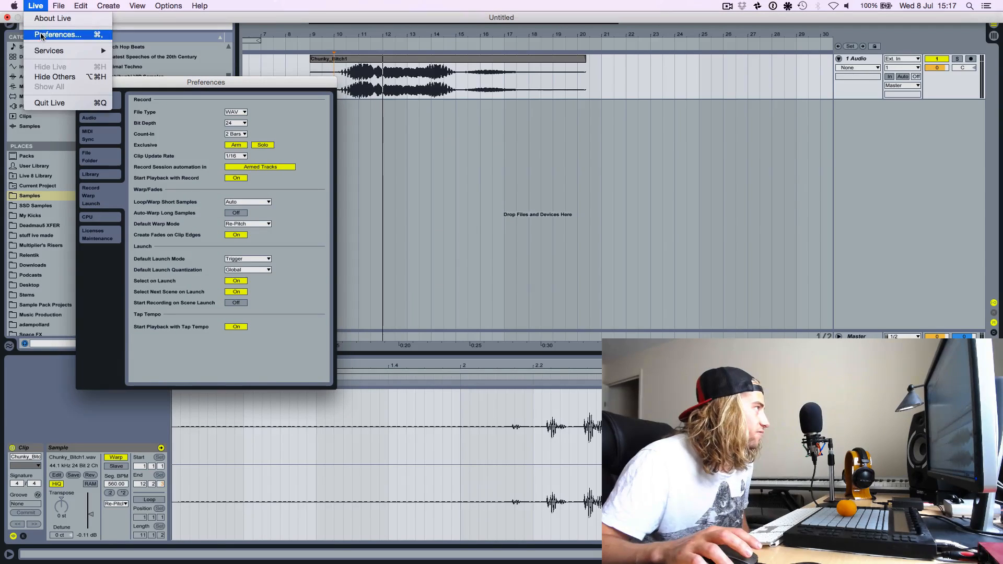
pyautogui.click(134, 58)
pyautogui.moveTo(151, 85); pyautogui.dragTo(136, 60)
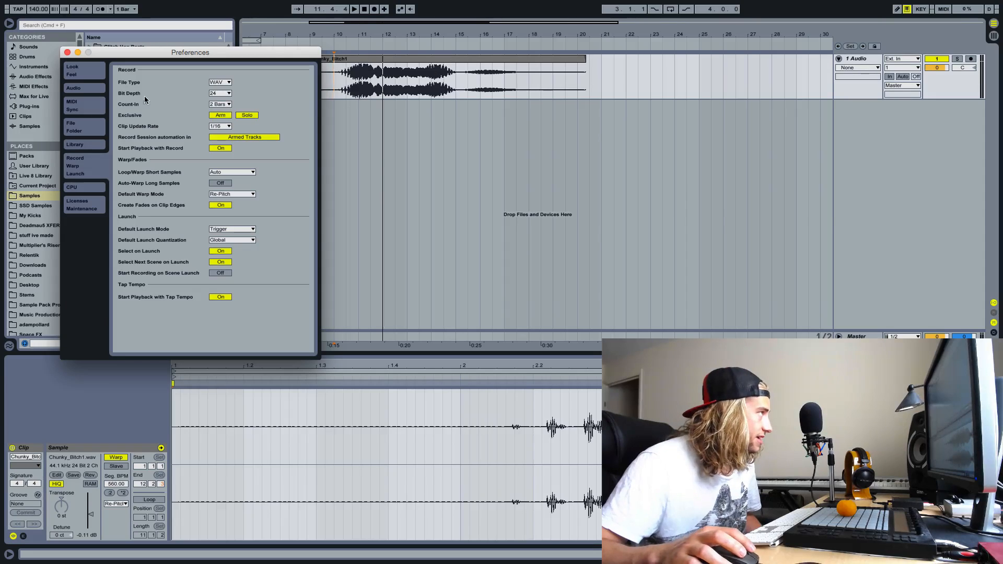
pyautogui.click(68, 53)
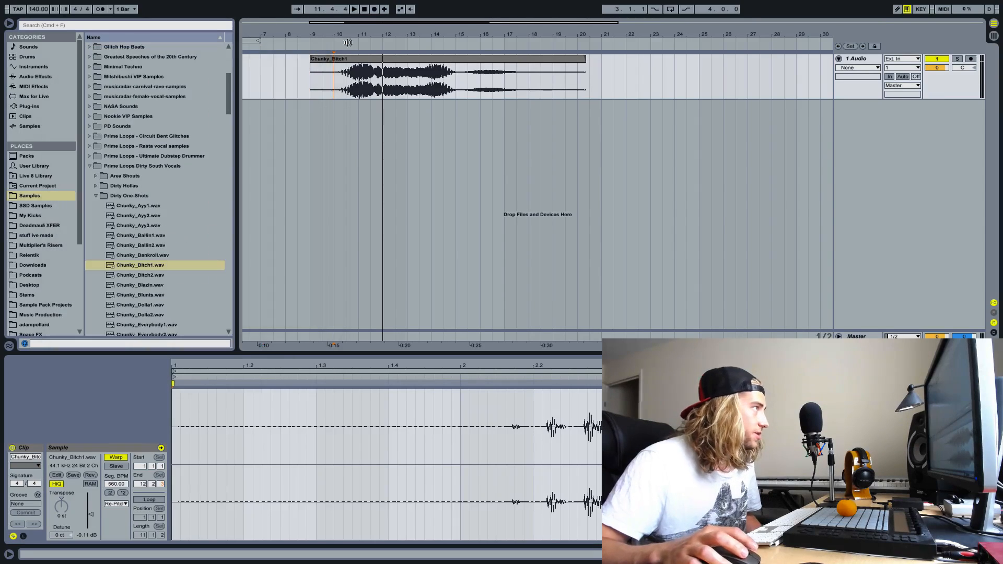
# Replace the stretched vocal clip with a fresh copy of Chunky_Bitch1.wav at bar 11
pyautogui.click(351, 59)
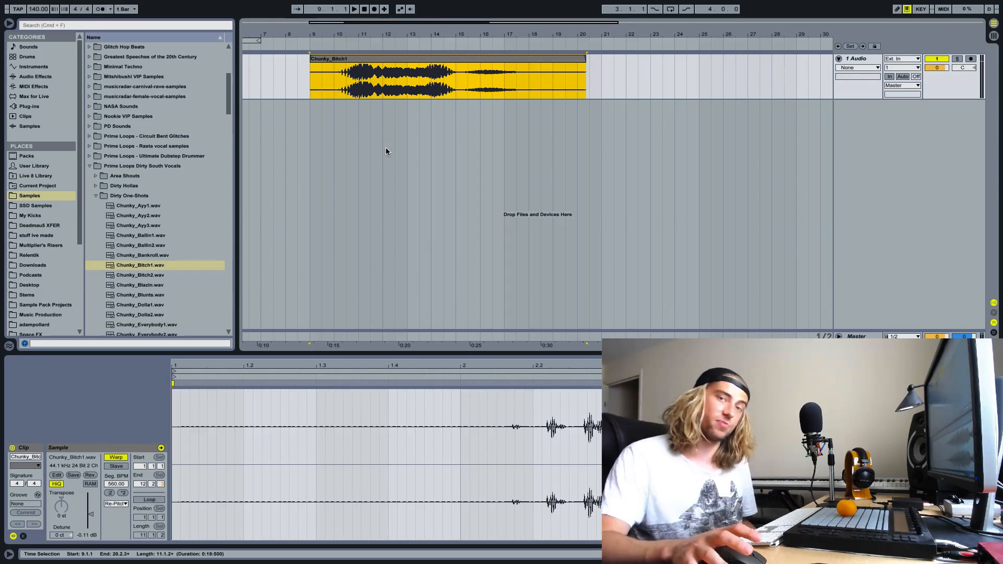
pyautogui.press('Delete')
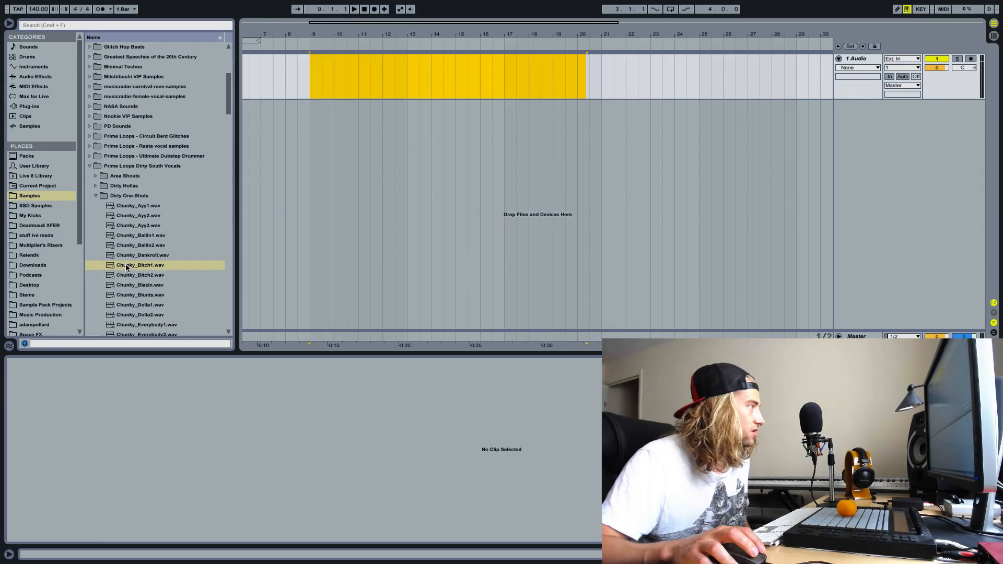
pyautogui.moveTo(127, 268); pyautogui.dragTo(367, 78)
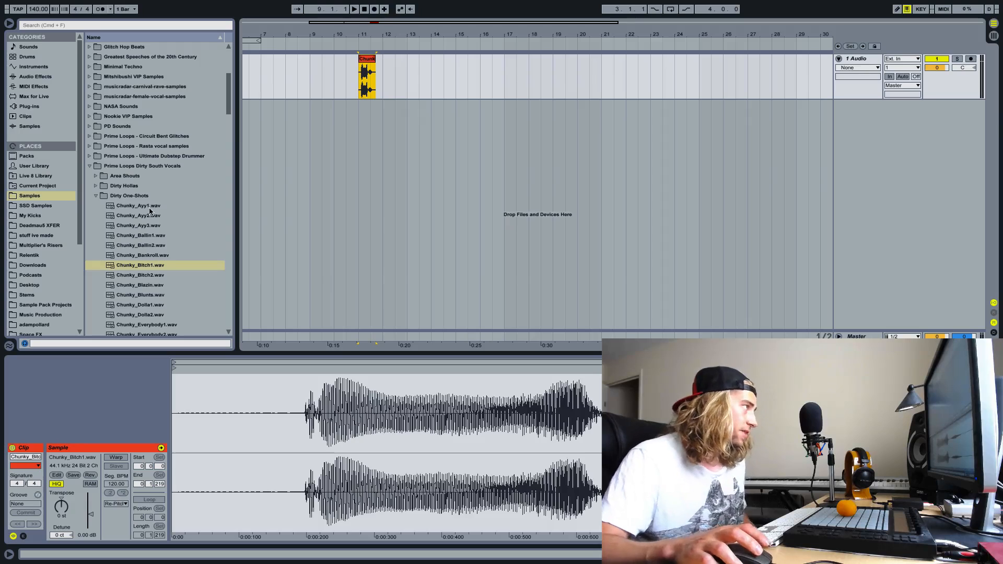
# Add XF_SnrLayer08.wav and the processed kick XF_KickProc008.wav from the Deadmau5 XFER folder to the audio track, after the vocal
pyautogui.click(90, 166)
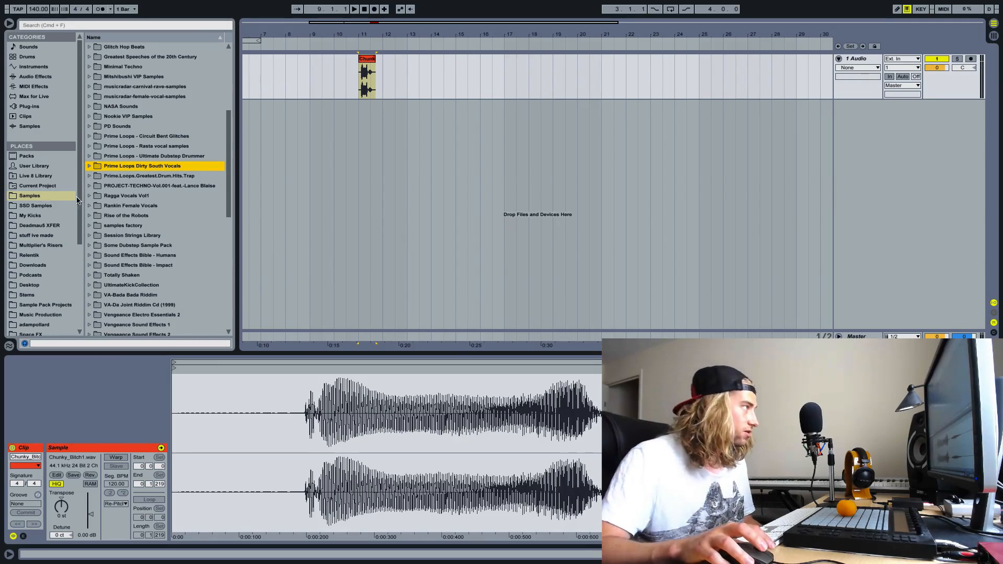
pyautogui.click(46, 225)
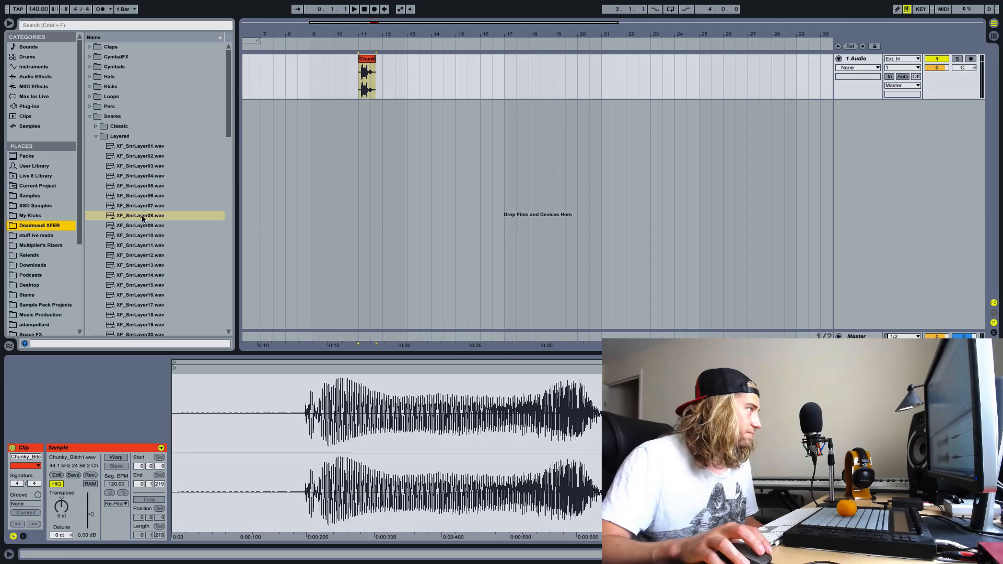
pyautogui.moveTo(142, 218); pyautogui.dragTo(445, 78)
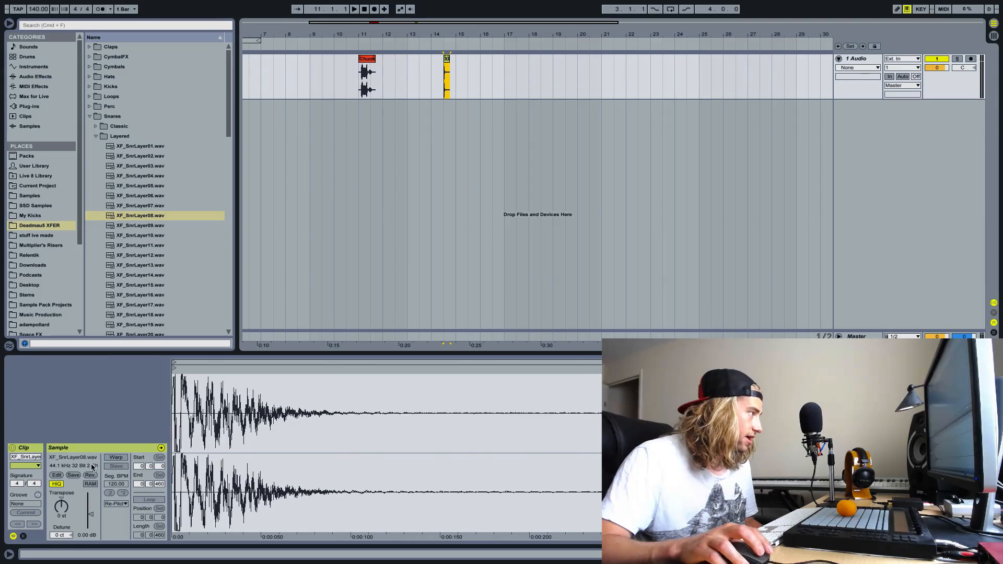
pyautogui.click(89, 87)
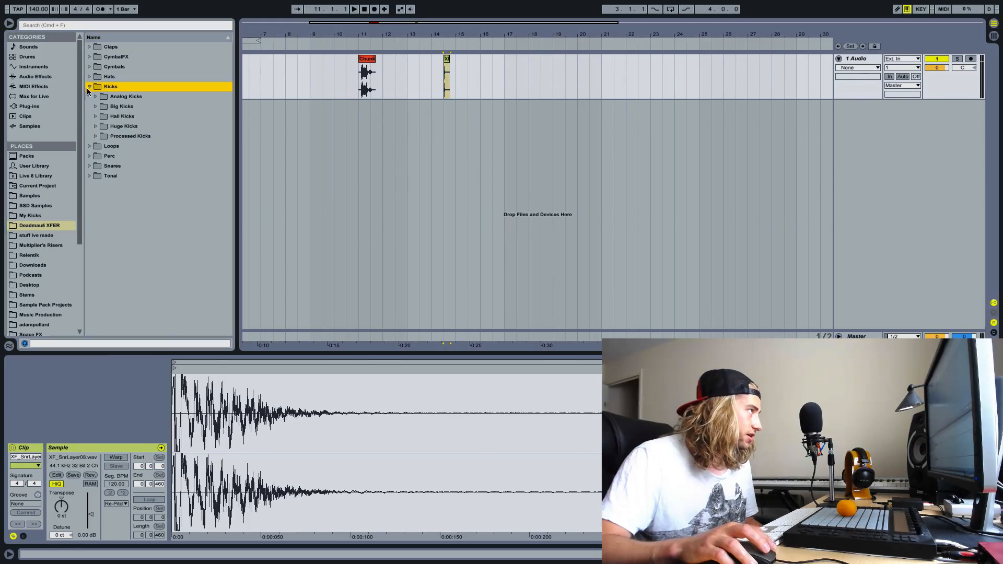
pyautogui.click(95, 136)
pyautogui.moveTo(137, 218); pyautogui.dragTo(532, 78)
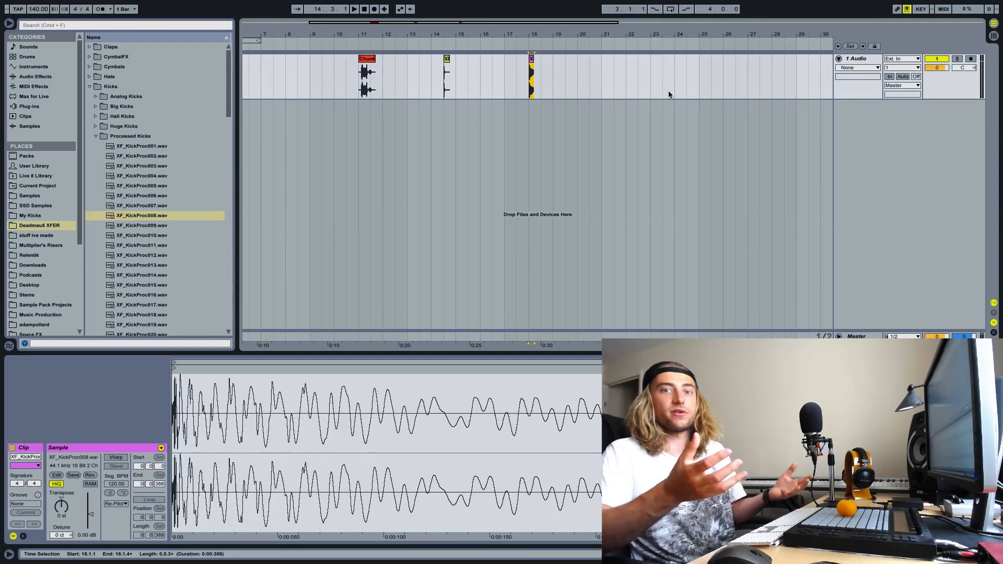
# Delete the snare and kick clips from the audio track, keeping only the vocal clip
pyautogui.moveTo(578, 93); pyautogui.dragTo(431, 74)
pyautogui.press('Delete')
pyautogui.click(418, 77)
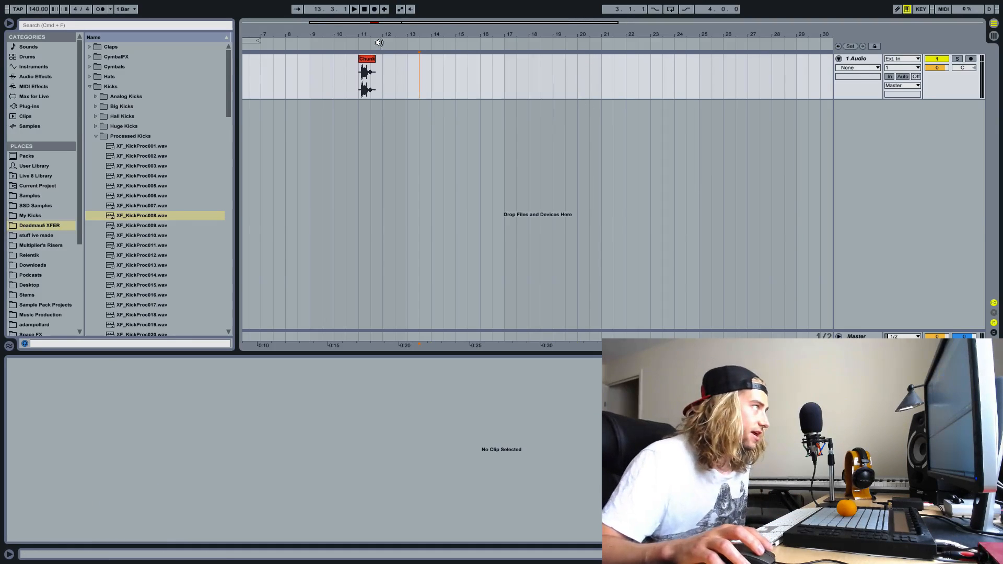
# Set the recording bit depth to 16 in the preferences
pyautogui.moveTo(363, 35); pyautogui.dragTo(363, 59)
pyautogui.click(424, 73)
pyautogui.click(372, 78)
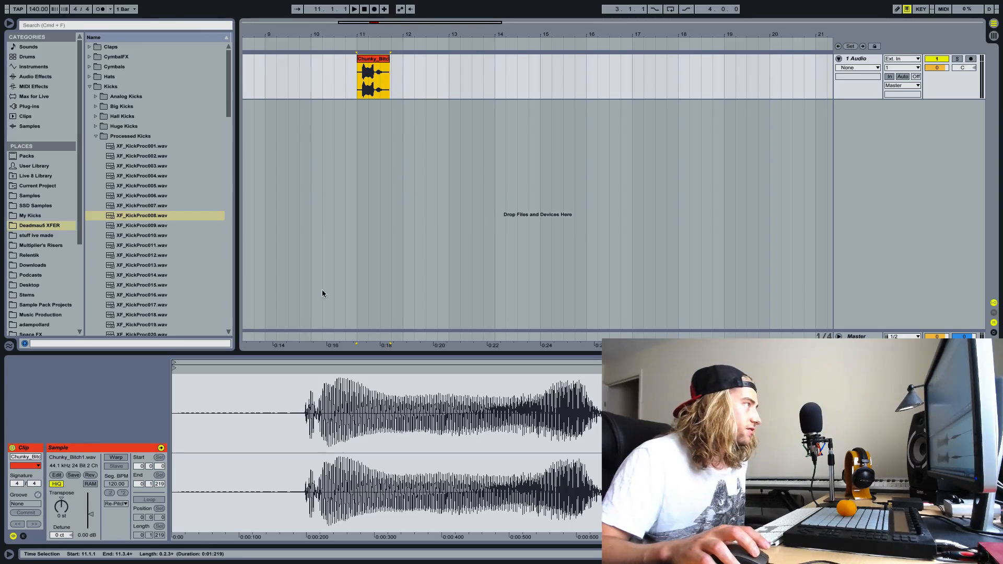
pyautogui.click(344, 74)
pyautogui.press('super+comma')
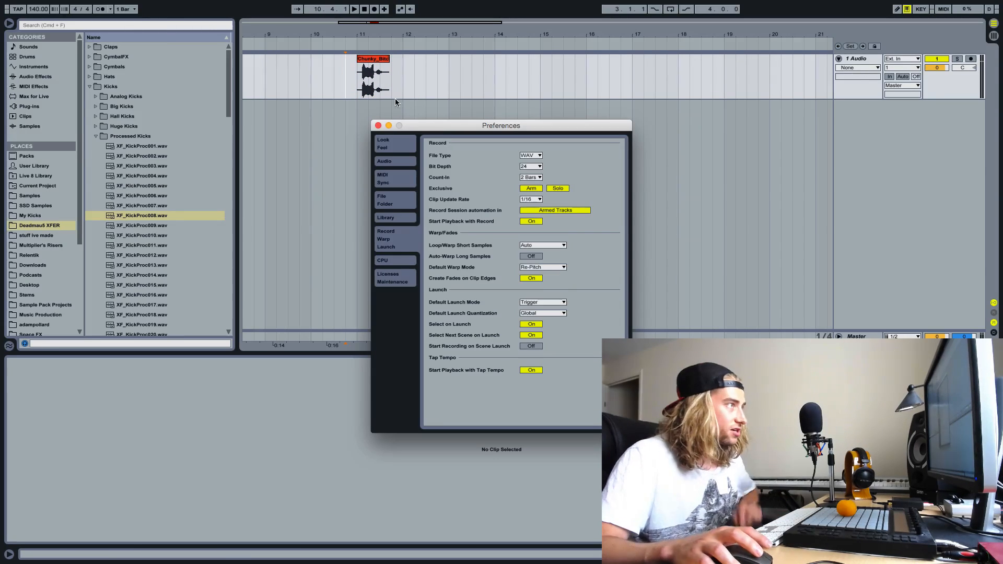
pyautogui.moveTo(446, 128); pyautogui.dragTo(126, 46)
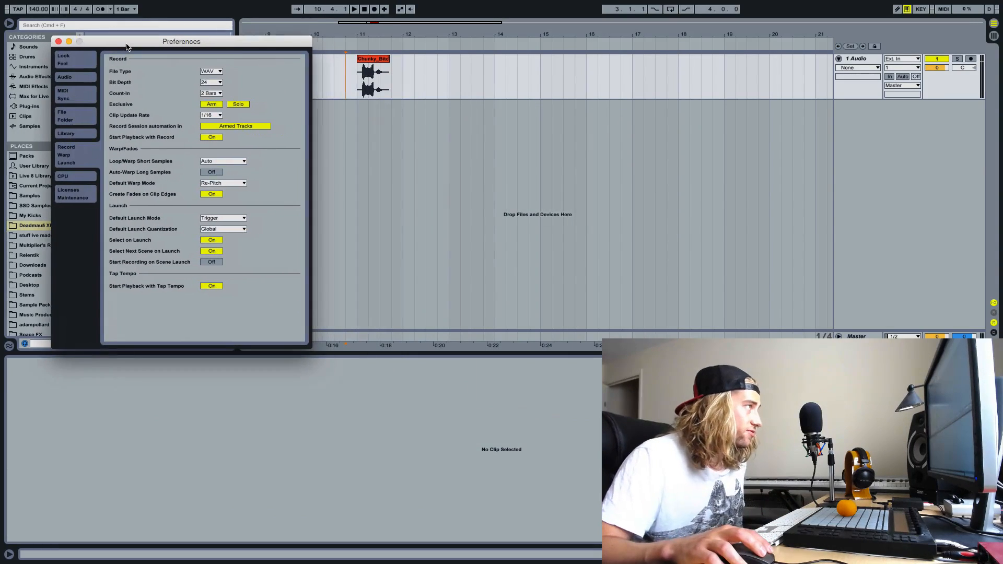
pyautogui.click(211, 82)
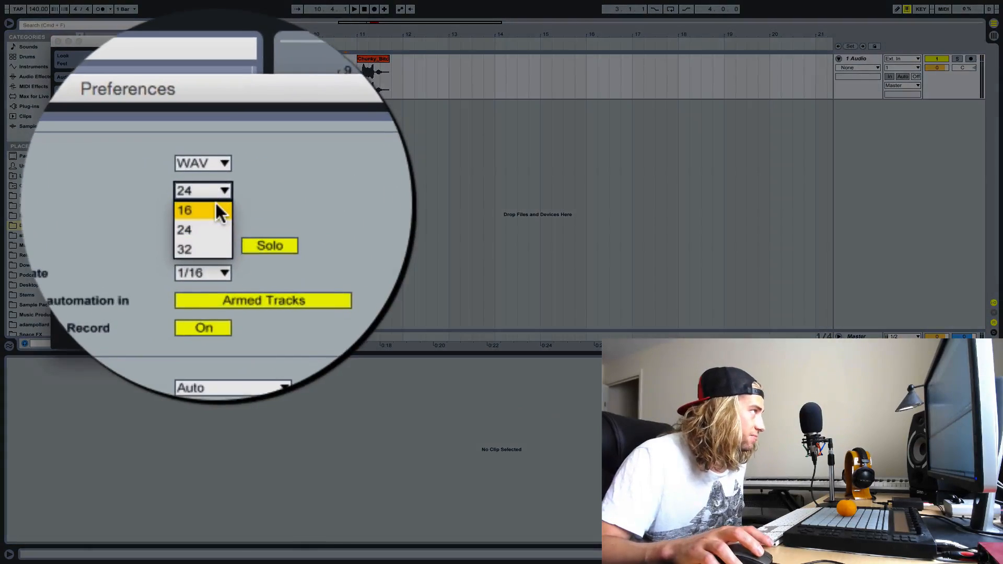
pyautogui.click(215, 208)
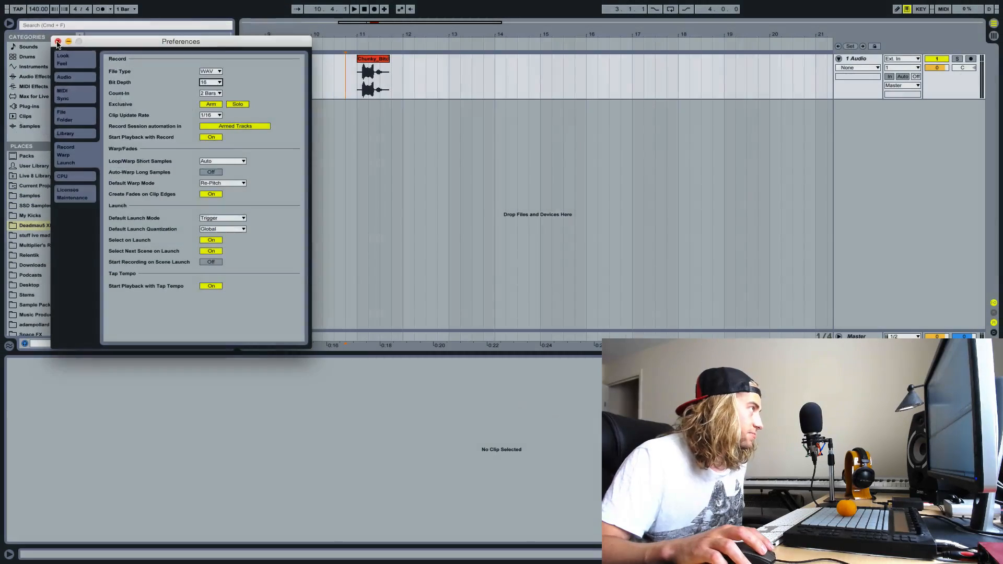
pyautogui.click(58, 41)
# Warp the vocal clip at bar 11 in Texture mode, raise its segment tempo to 560 BPM, and select the stretched clip
pyautogui.click(373, 59)
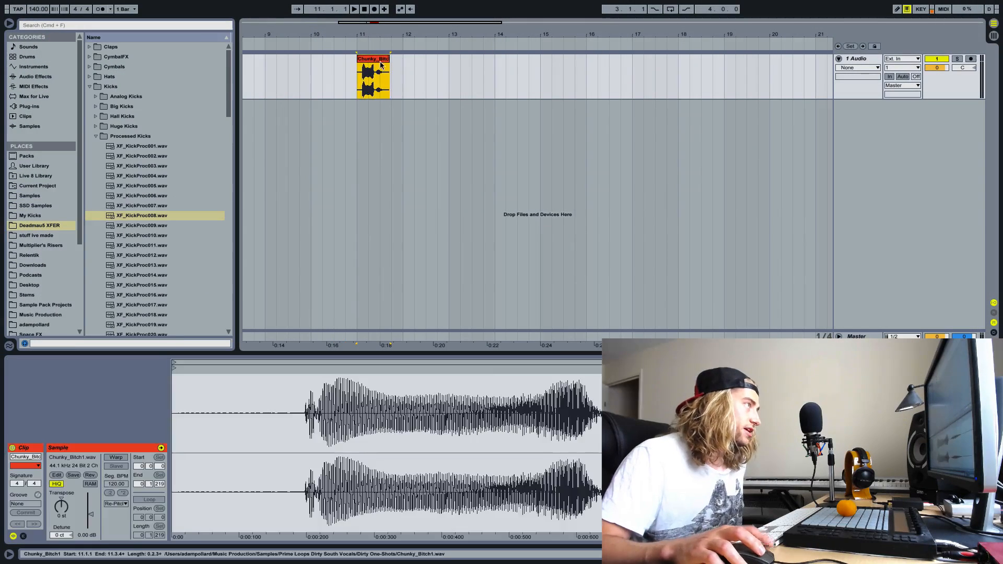
pyautogui.click(117, 458)
pyautogui.click(120, 504)
pyautogui.click(127, 501)
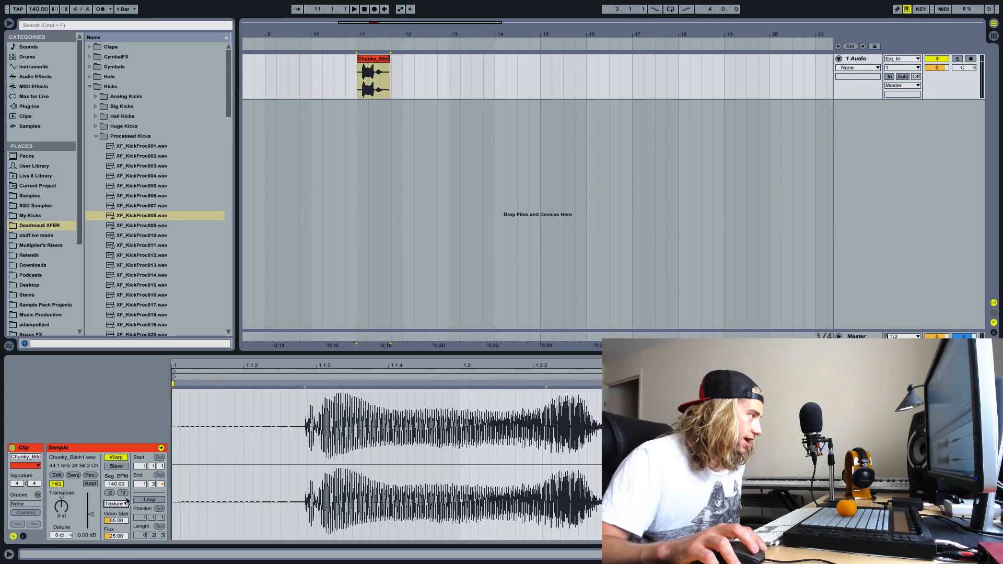
pyautogui.click(123, 494)
pyautogui.click(124, 493)
pyautogui.click(415, 60)
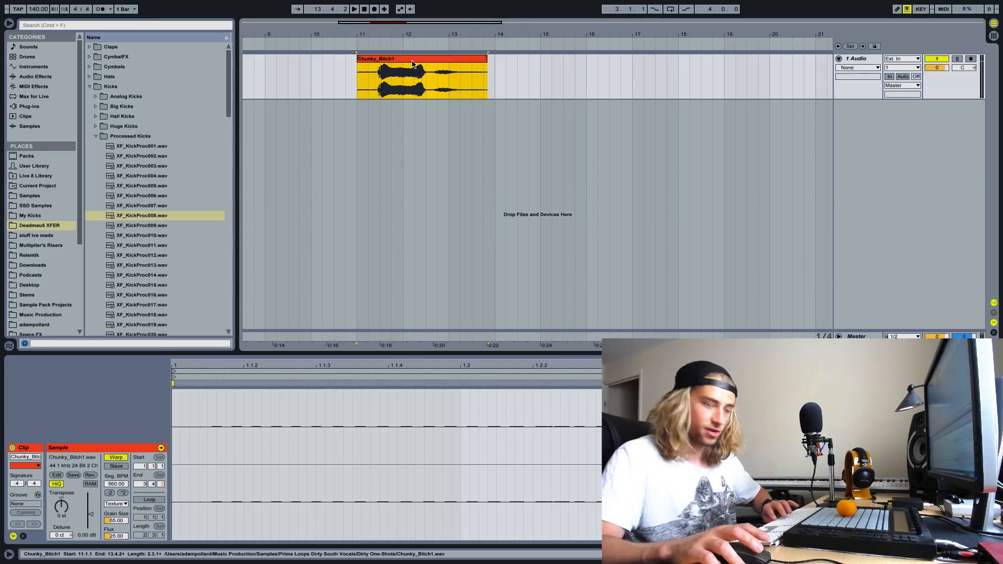
# Consolidate the stretched vocal clip at bar 11 into a new audio file
pyautogui.press('super+j')
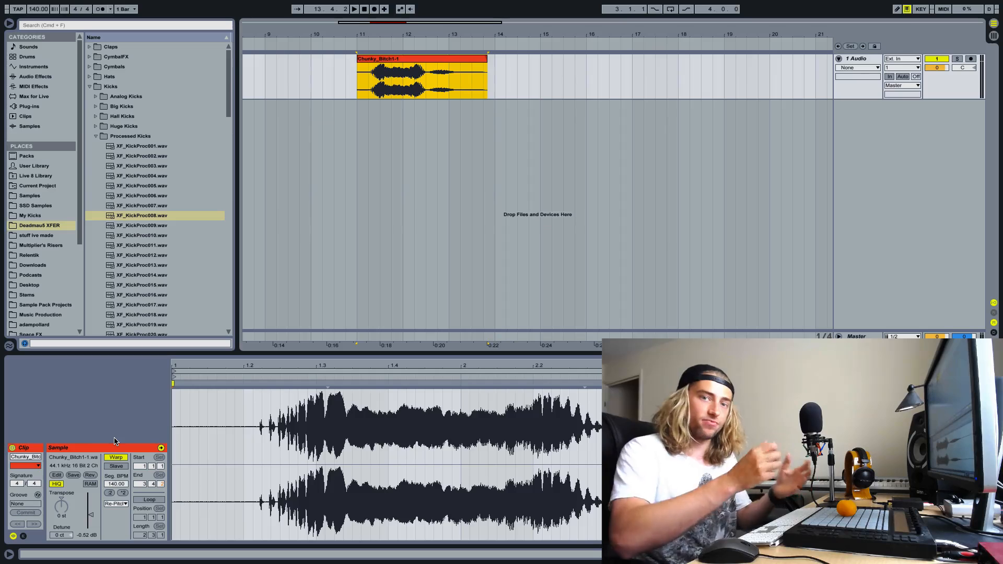
# Set the recording bit depth to 24 in the preferences and close them
pyautogui.press('super+comma')
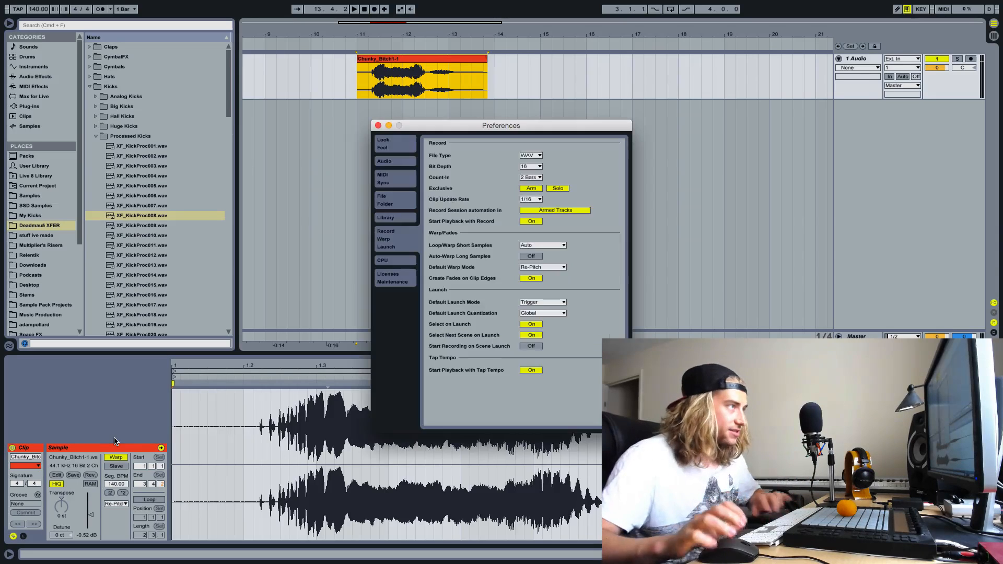
pyautogui.click(531, 167)
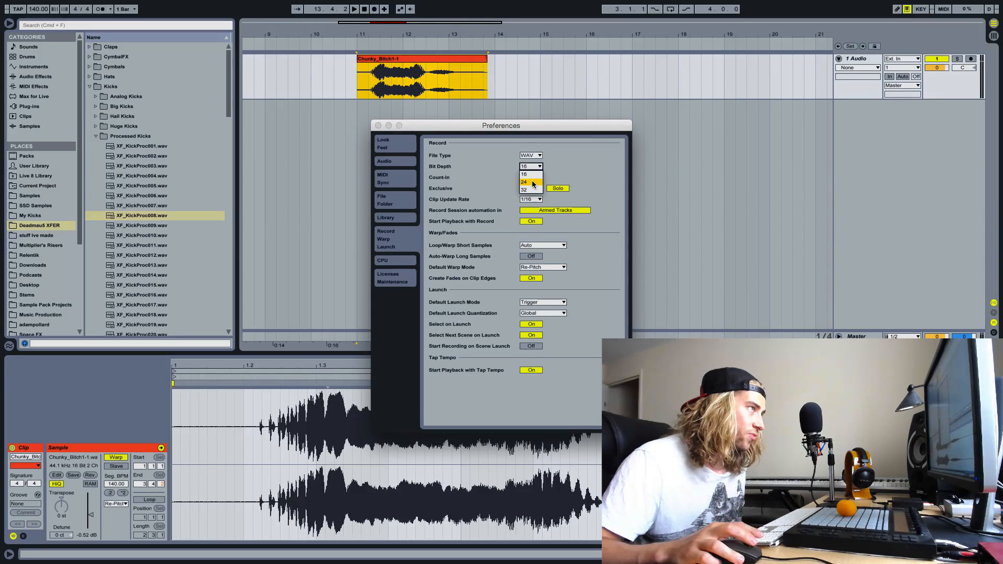
pyautogui.click(530, 177)
pyautogui.moveTo(550, 128); pyautogui.dragTo(263, 49)
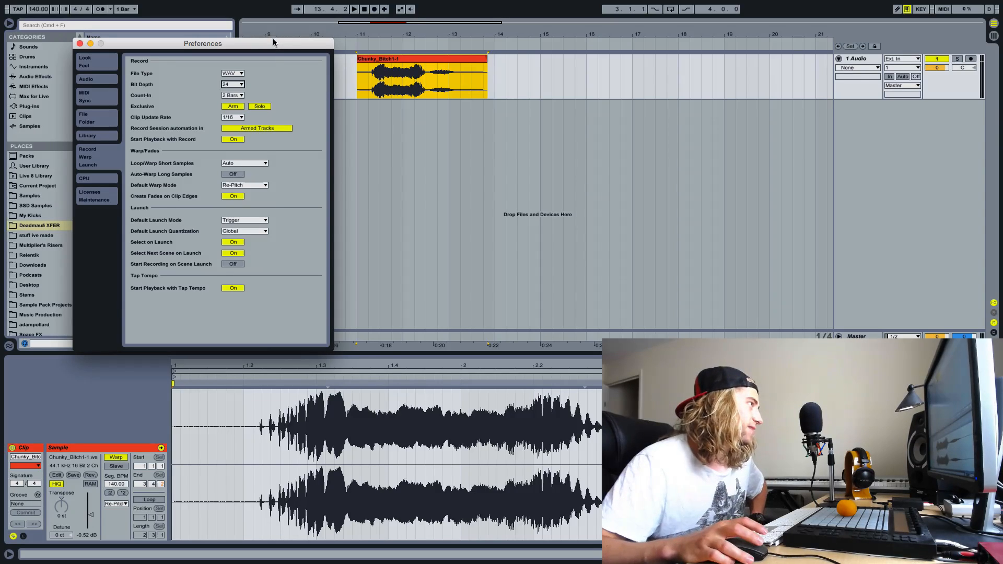
pyautogui.click(79, 44)
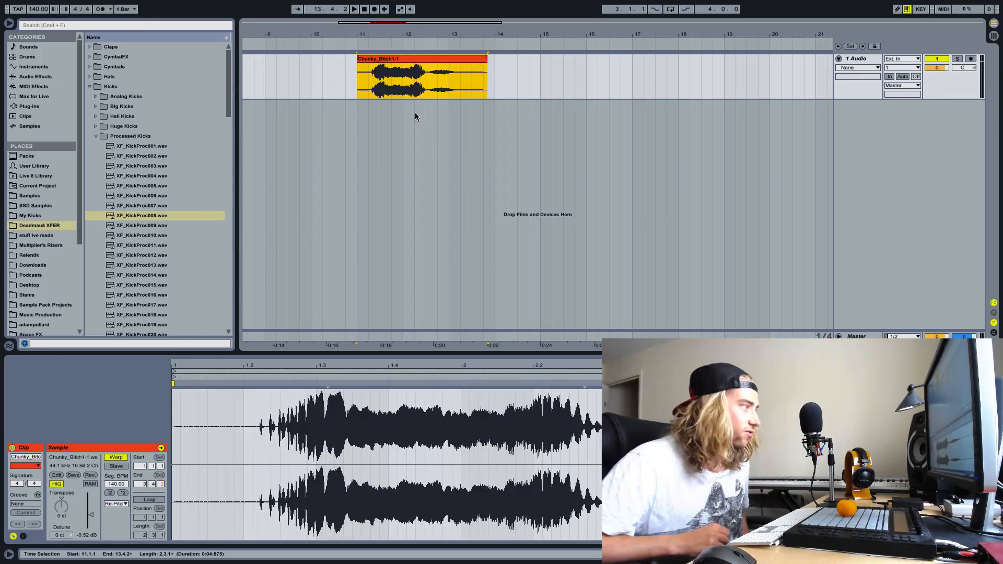
pyautogui.click(396, 173)
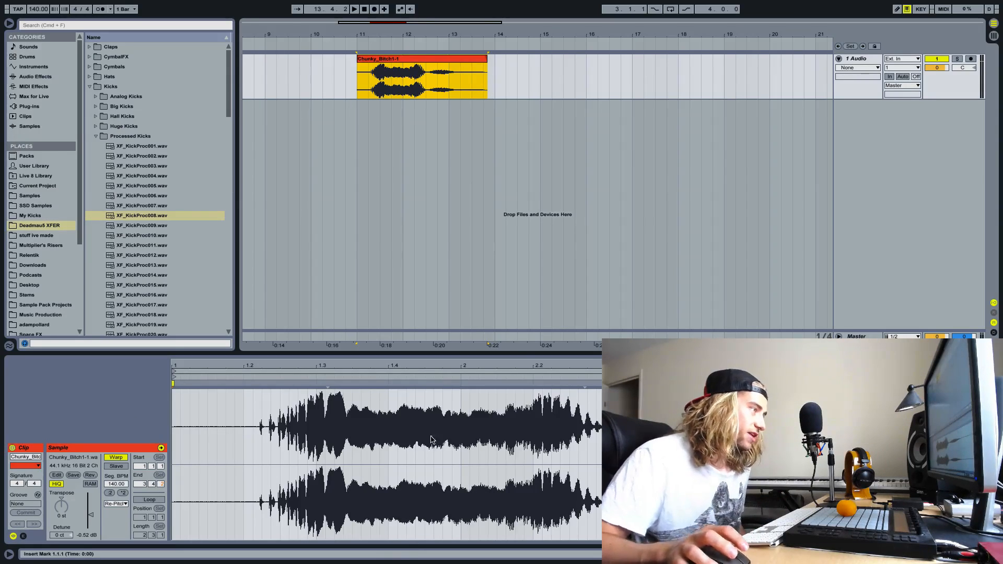